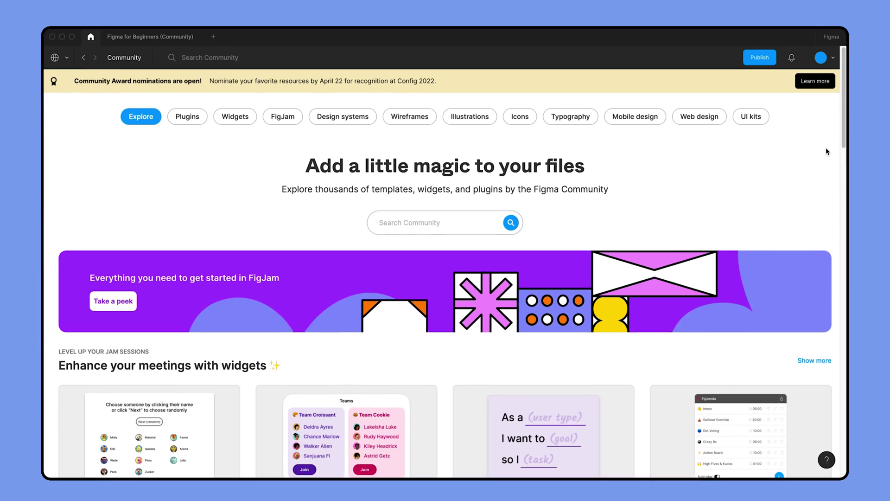
# Scroll down the Community Explore page past its widgets, plugins and trending files.
pyautogui.scroll(-3, 825, 148)
pyautogui.scroll(-7, 826, 148)
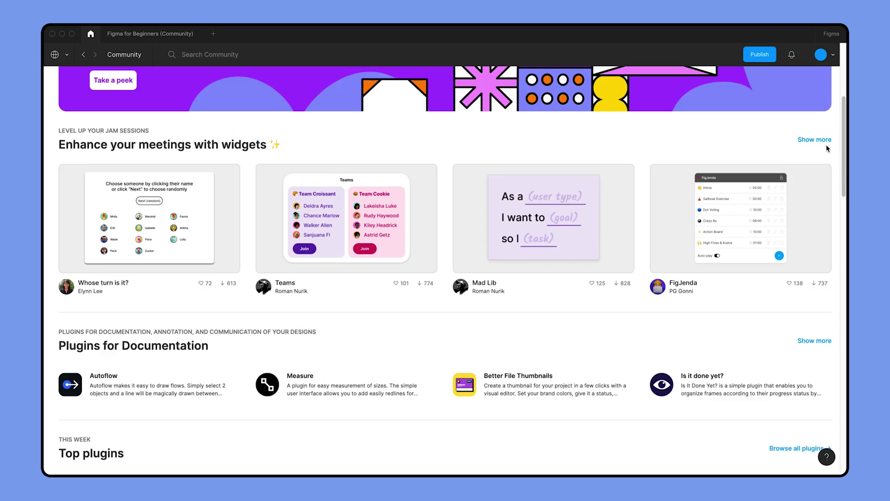
pyautogui.scroll(-10, 827, 148)
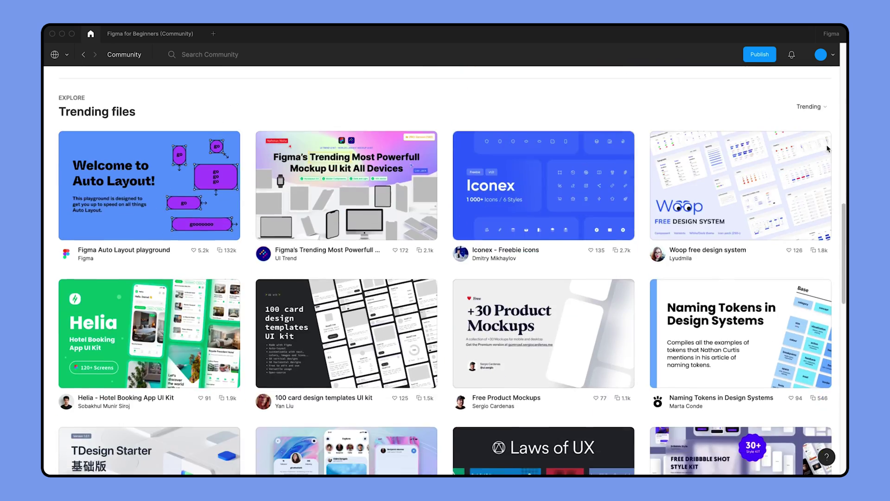
pyautogui.scroll(-11, 828, 148)
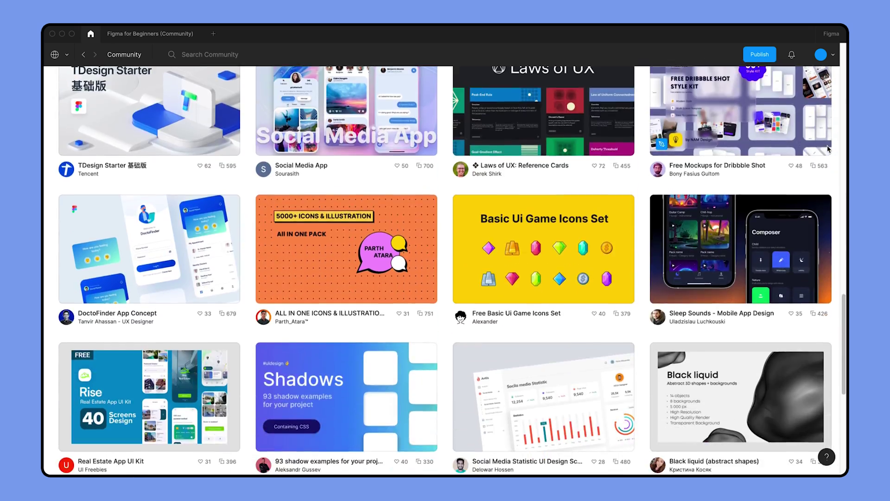
pyautogui.scroll(-10, 828, 149)
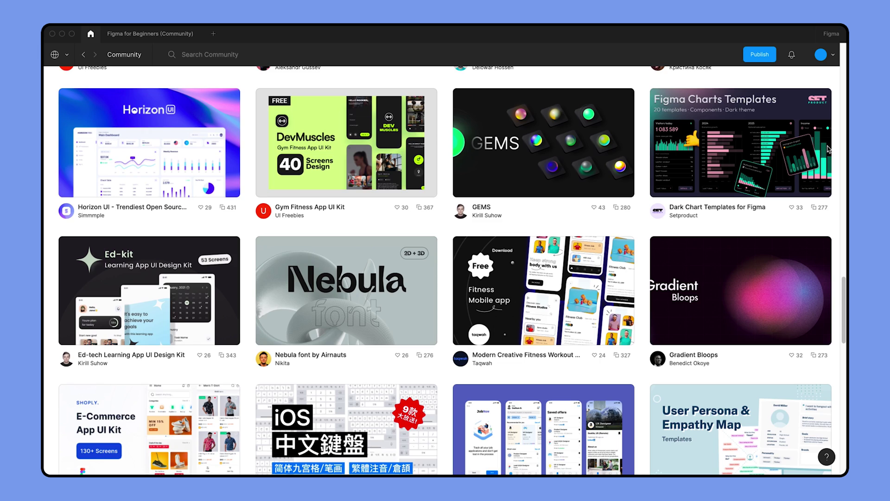
pyautogui.scroll(-12, 828, 148)
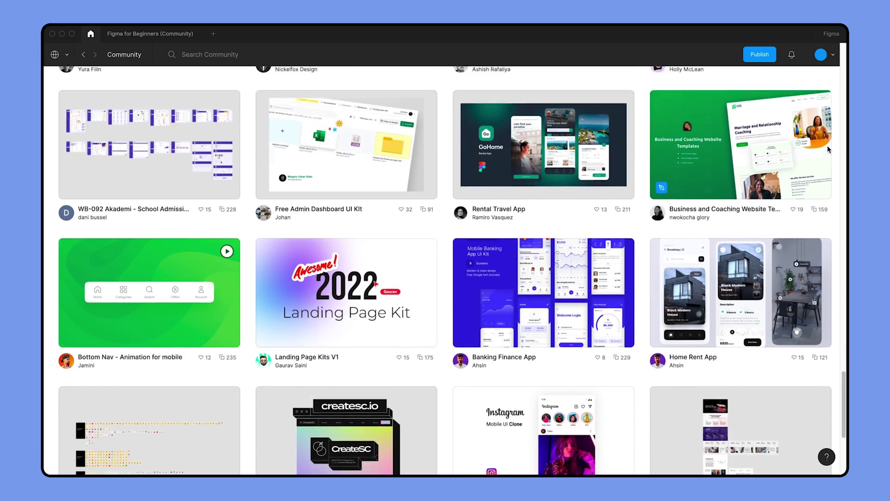
pyautogui.scroll(-7, 828, 148)
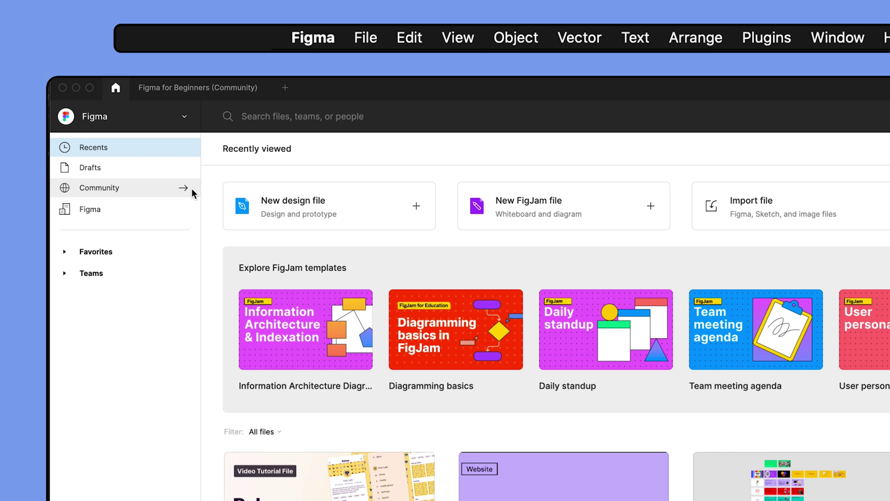
# Go to the Figma Community page and scroll through it.
pyautogui.click(191, 190)
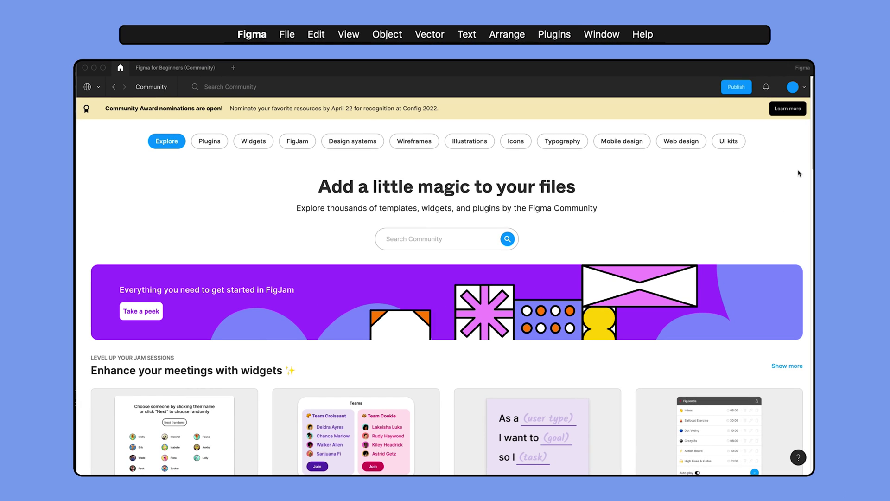
pyautogui.scroll(-5, 829, 180)
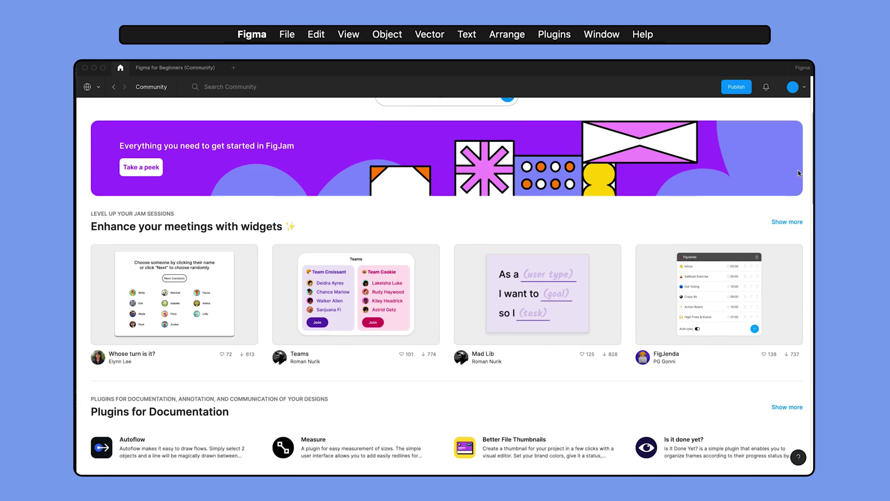
pyautogui.scroll(-15, 799, 173)
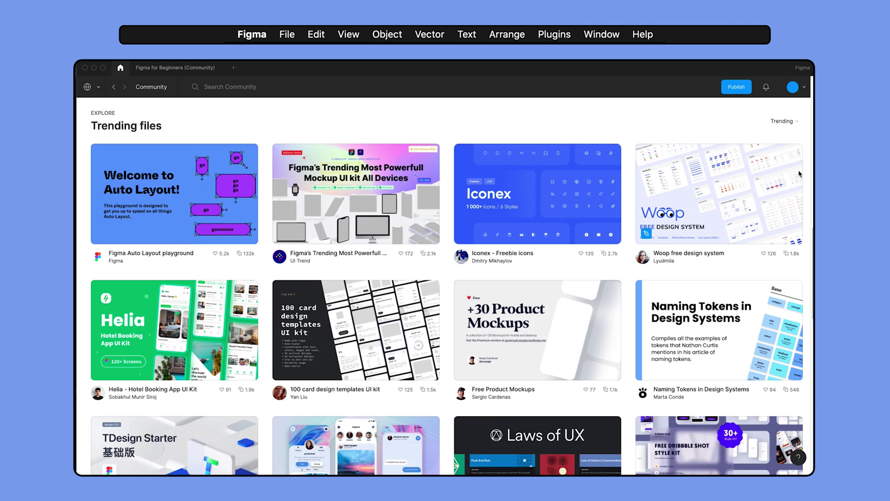
pyautogui.scroll(20, 800, 173)
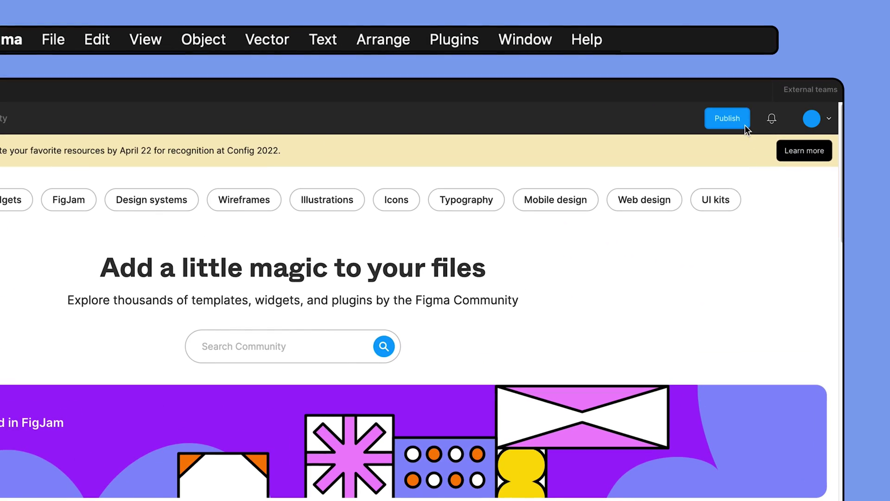
# Start publishing a plugin, choose my-first-plugin from the Plugins list, and continue.
pyautogui.click(745, 124)
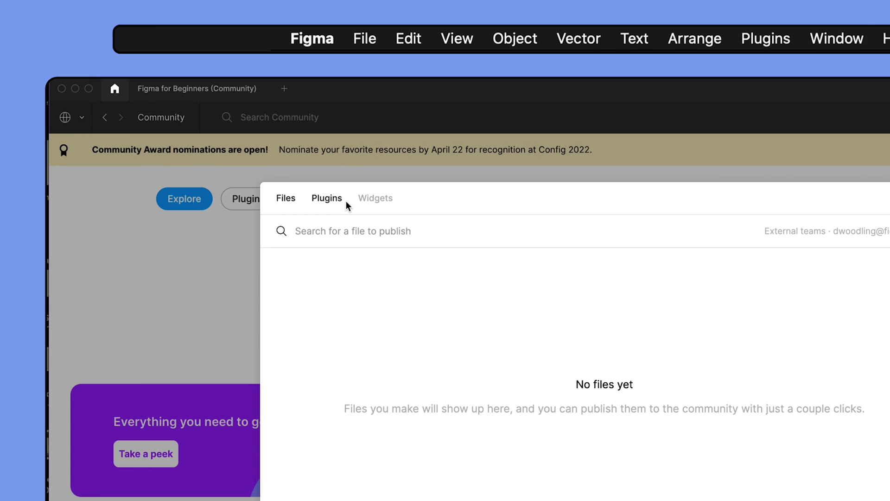
pyautogui.click(346, 201)
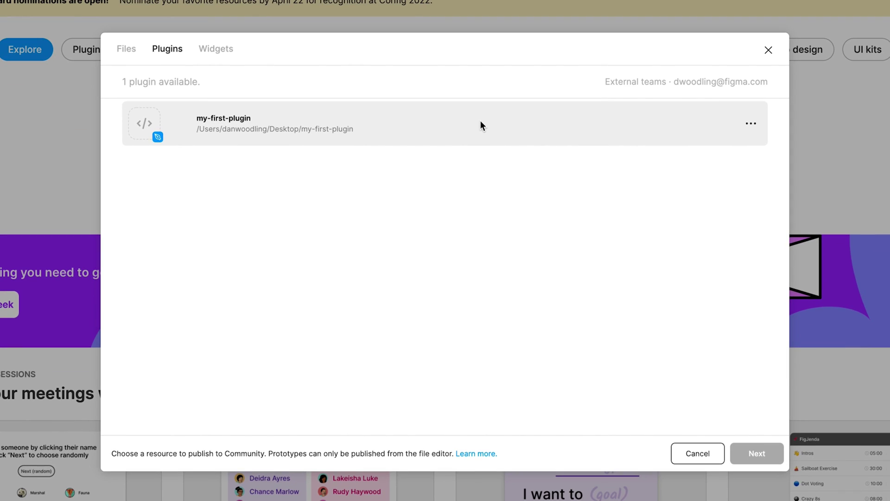
pyautogui.click(480, 125)
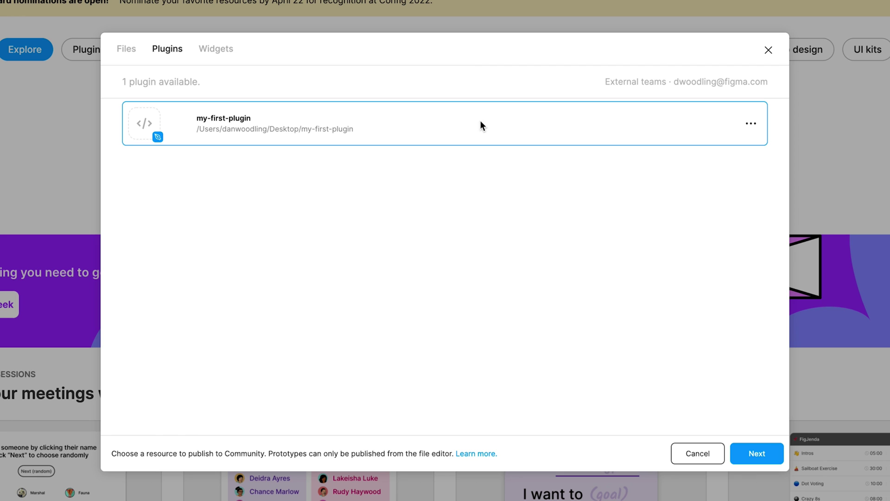
pyautogui.click(778, 453)
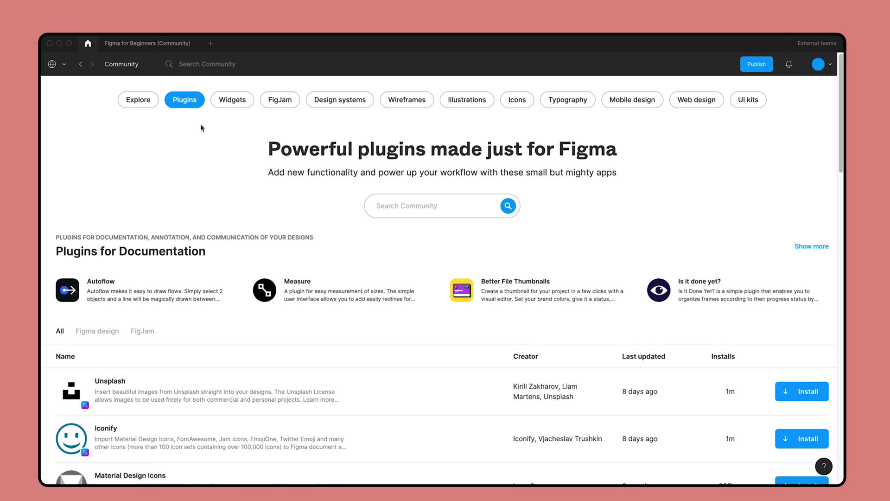
pyautogui.click(123, 378)
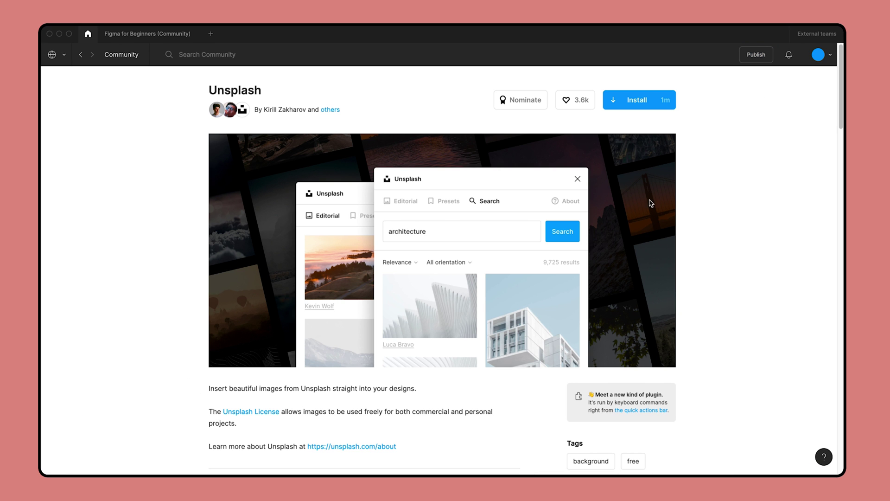
pyautogui.moveTo(842, 74); pyautogui.dragTo(837, 190)
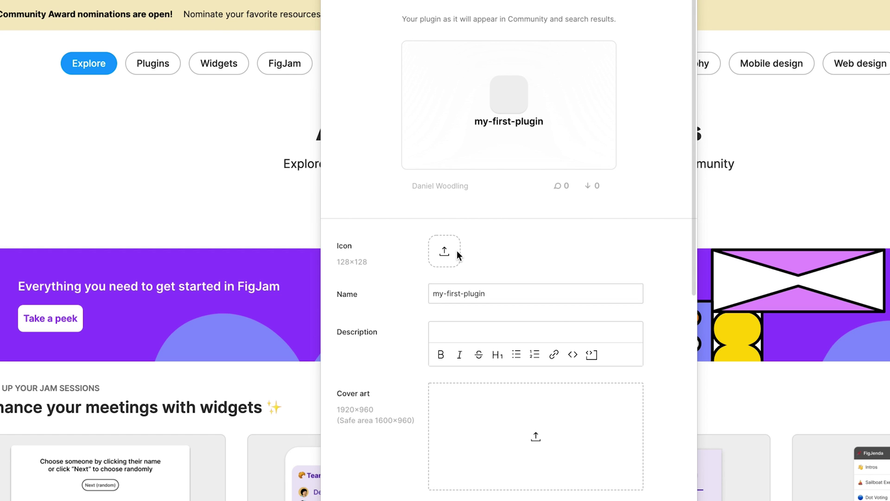
# Upload Icon.png from the PLUGIN MODAL folder as the plugin icon.
pyautogui.click(457, 251)
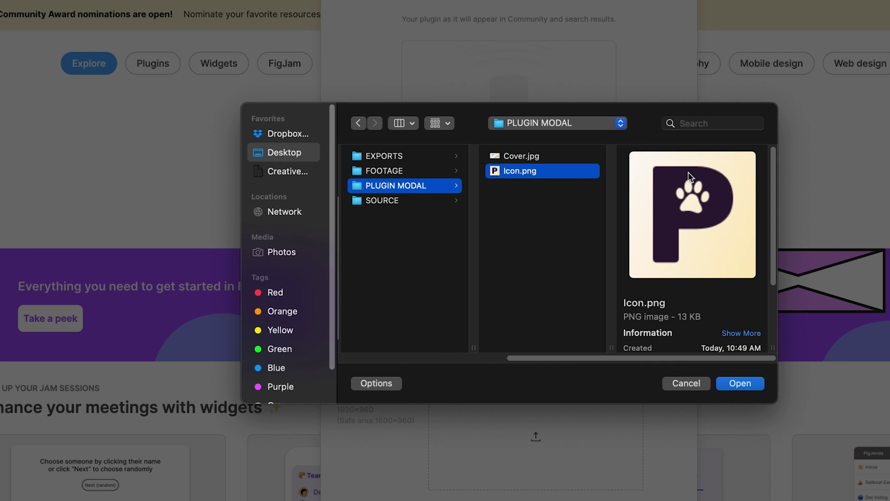
pyautogui.click(737, 383)
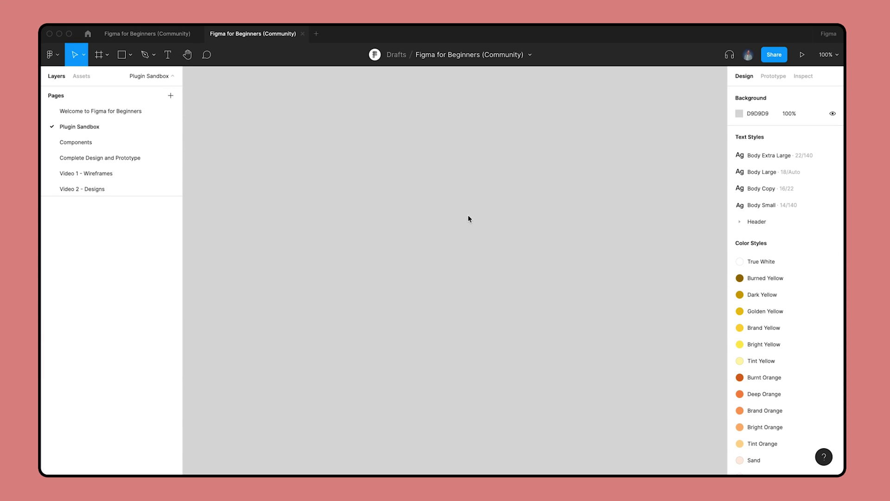
# Switch to the Frame tool to see the Figma Community 128×128 and 1920×960 presets.
pyautogui.click(107, 54)
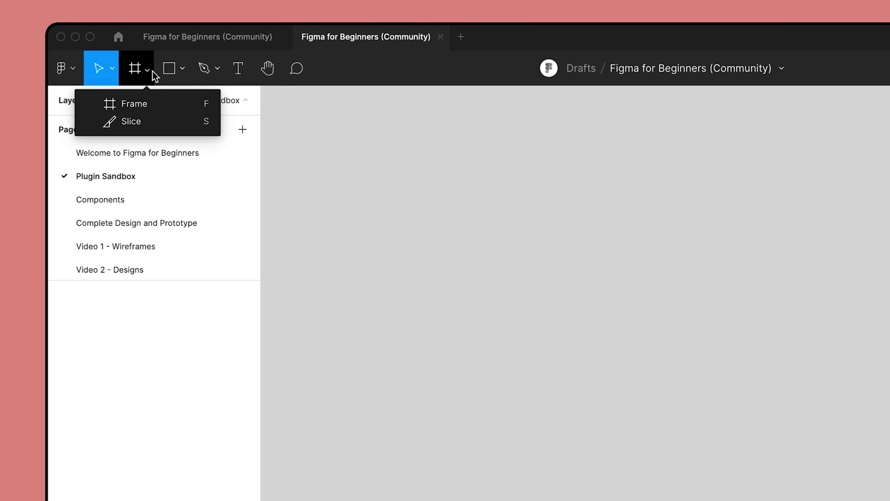
pyautogui.click(165, 104)
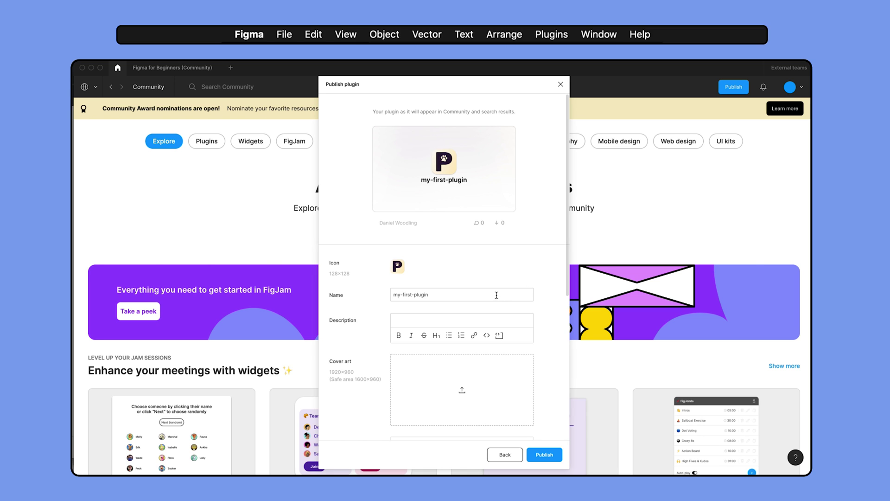
# Rename the plugin to 'Build Your First Plugin Tutorial'.
pyautogui.click(496, 295)
pyautogui.write('Build Your ')
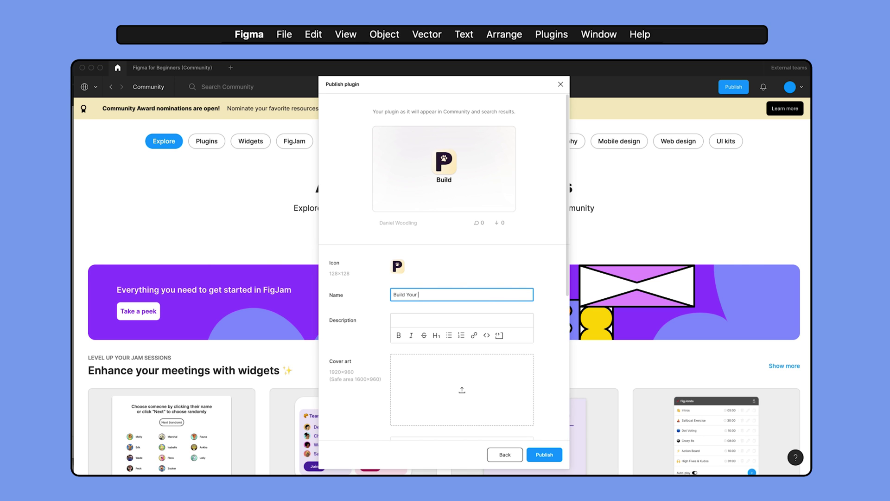
pyautogui.write('First Plugin Tutorial')
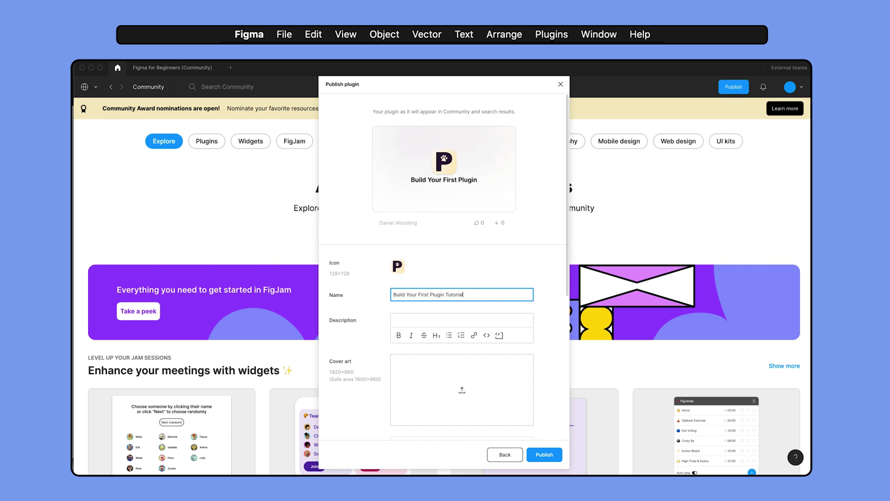
pyautogui.click(665, 181)
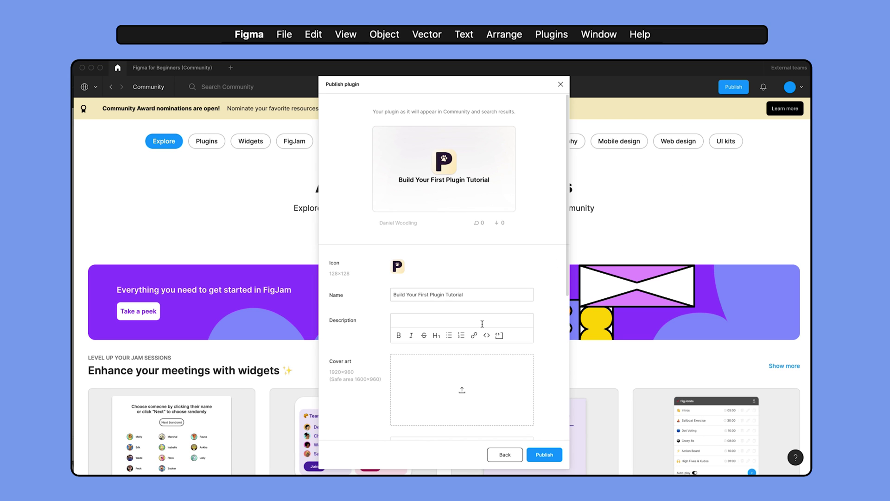
# Describe the plugin as quickly creating Petma social post components, then pick Cover.jpg as cover art.
pyautogui.click(482, 324)
pyautogui.write('Quickly dreate post components for a social media app, Petma. Choo')
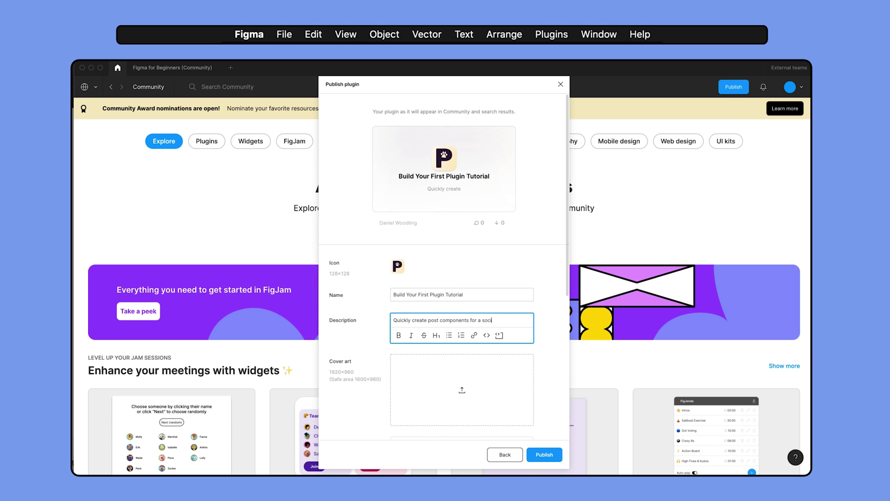
pyautogui.write('se between variants with different ')
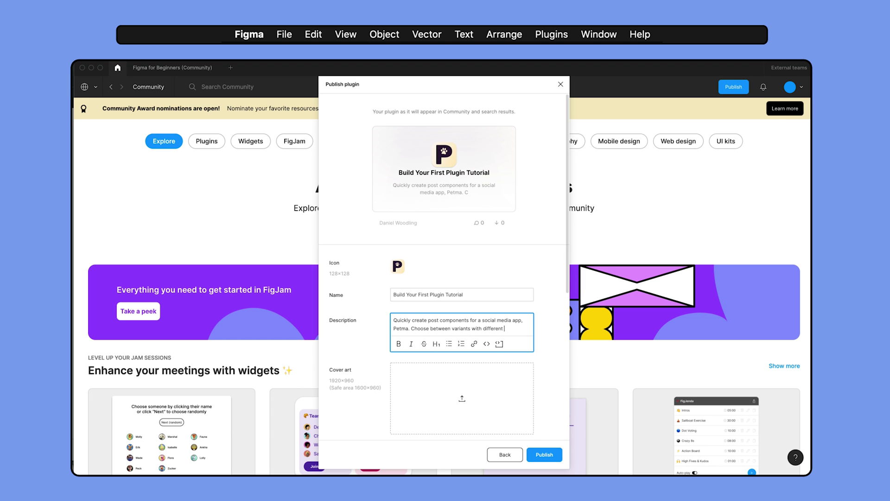
pyautogui.write('image placeholders and toggle between light or dark mode.')
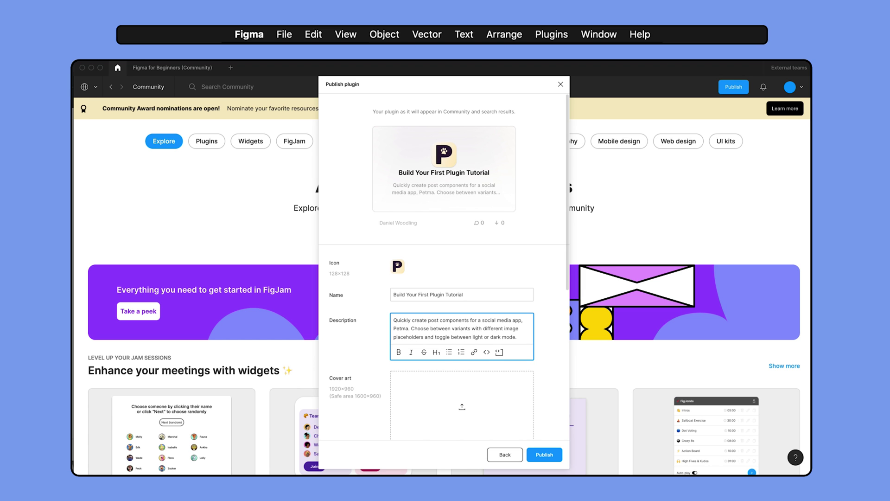
pyautogui.click(549, 325)
pyautogui.click(464, 414)
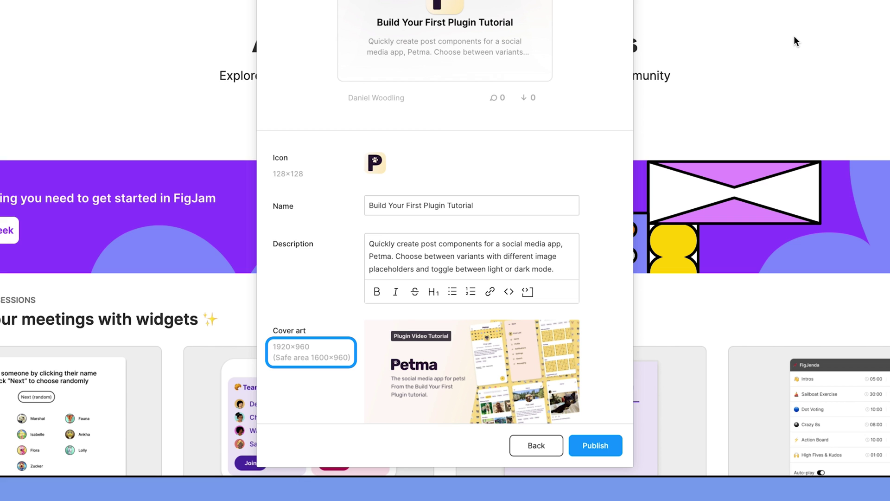
# Add the tags components, petma, byfp and tutorial to the plugin.
pyautogui.scroll(-5, 604, 154)
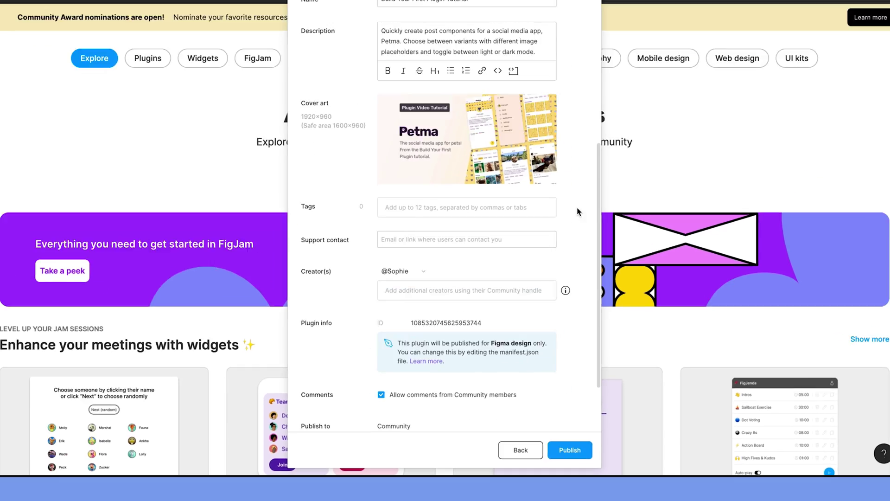
pyautogui.click(551, 71)
pyautogui.write('com')
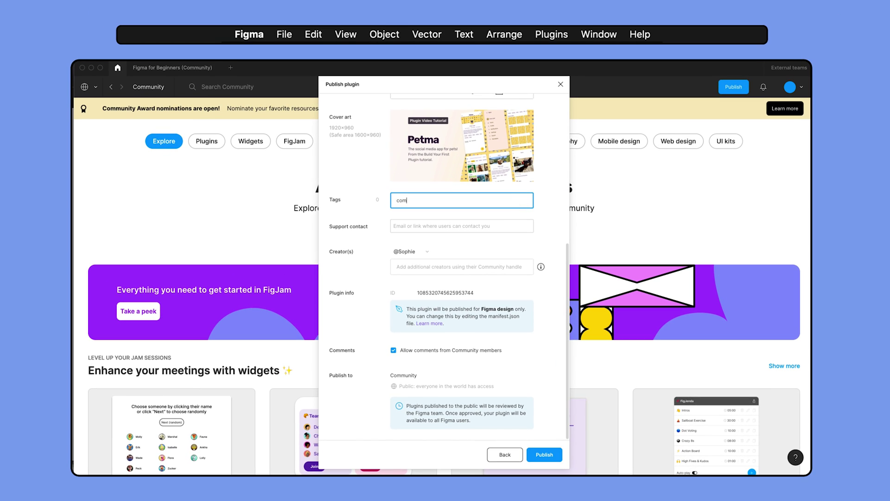
pyautogui.write('ponents,petma,byfp,tutorial,')
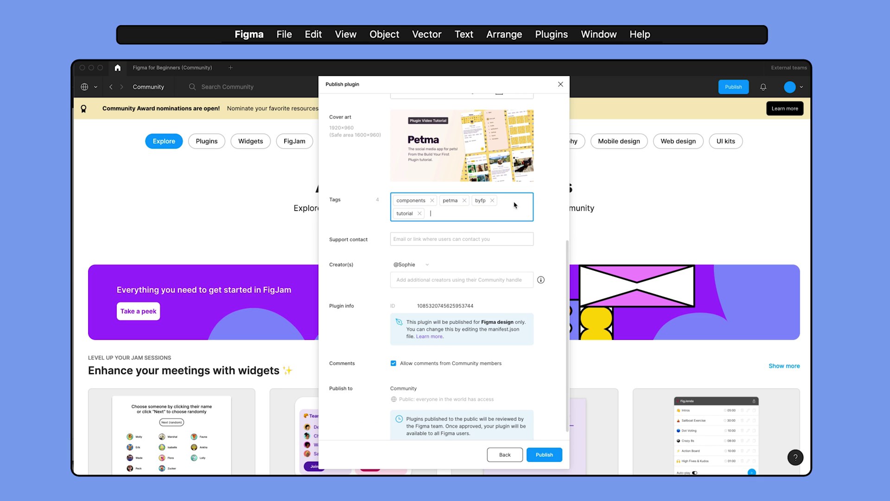
pyautogui.click(667, 179)
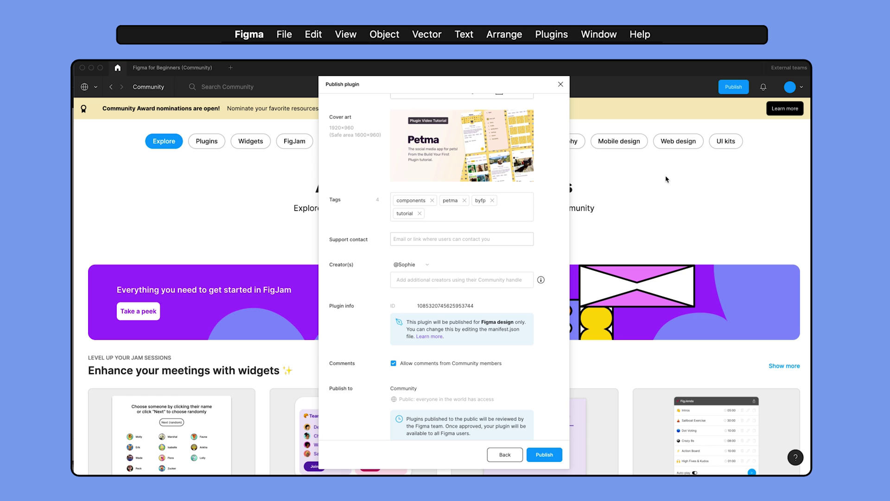
# Enter the support contact e-mail address.
pyautogui.click(506, 239)
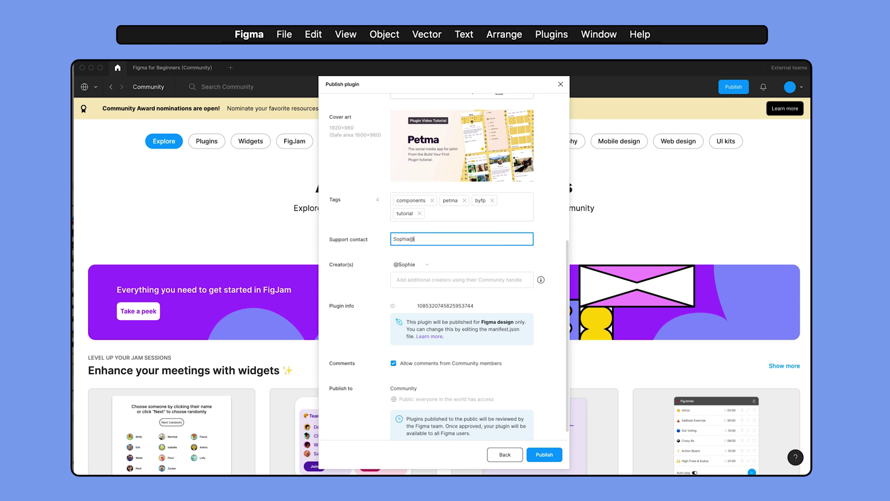
pyautogui.click(685, 189)
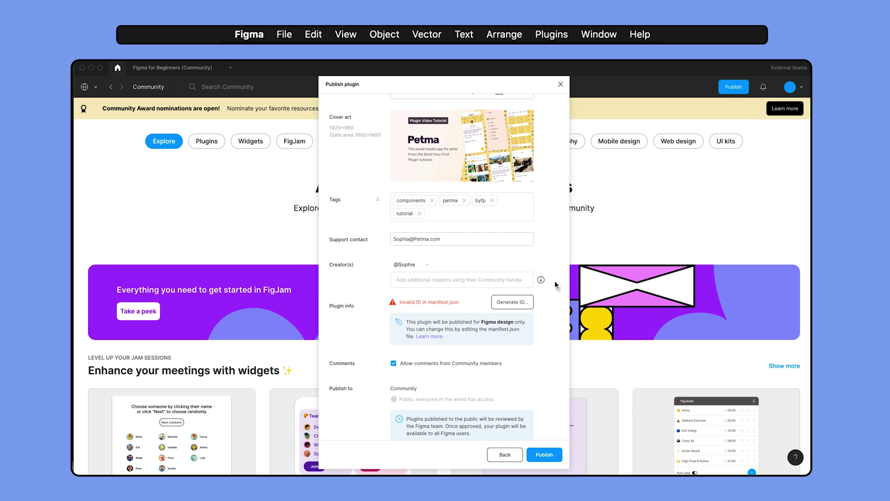
# Generate a new plugin ID and select the generated id line for copying.
pyautogui.click(530, 302)
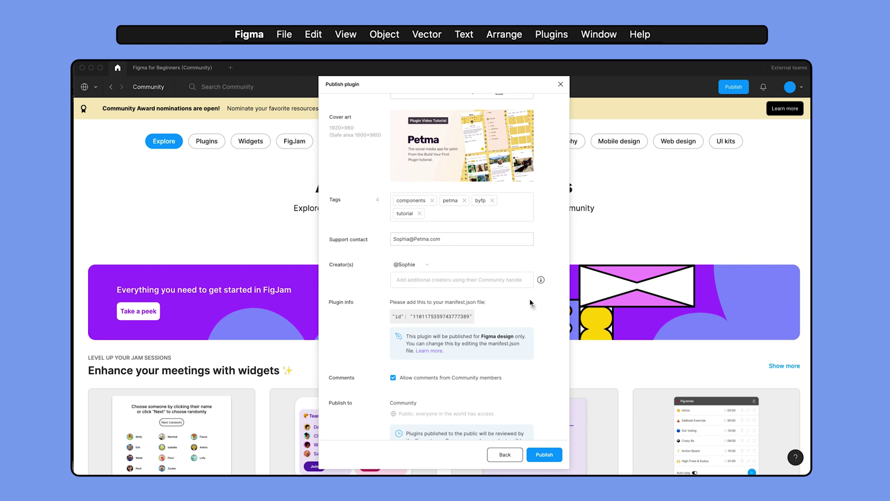
pyautogui.tripleClick(473, 315)
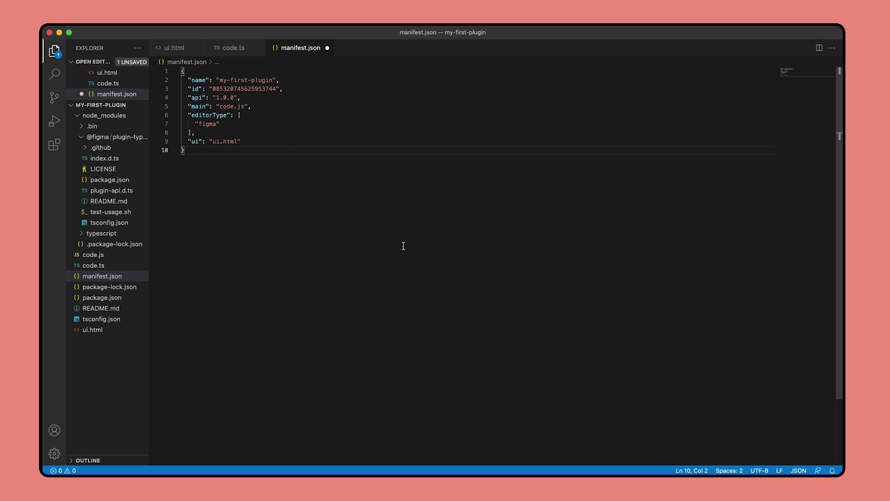
# Paste the new ID over manifest.json's old id line, save, and run tsc: watch.
pyautogui.moveTo(278, 89); pyautogui.dragTo(188, 89)
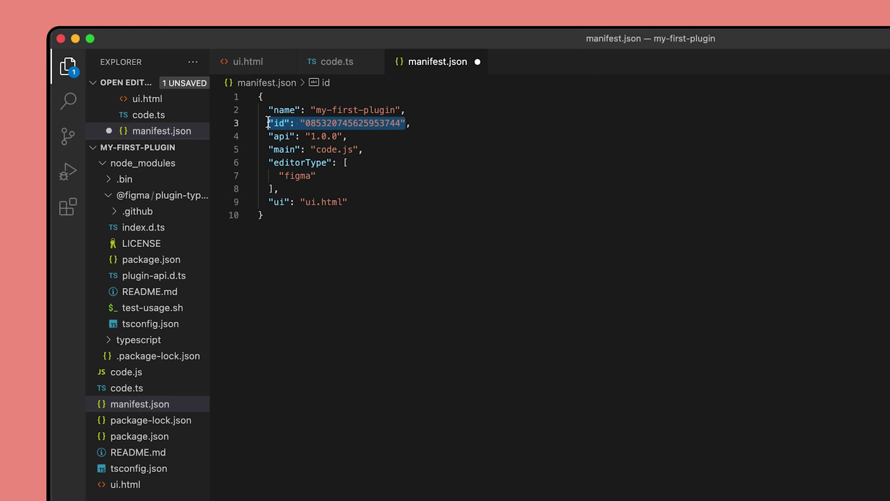
pyautogui.press('super+v')
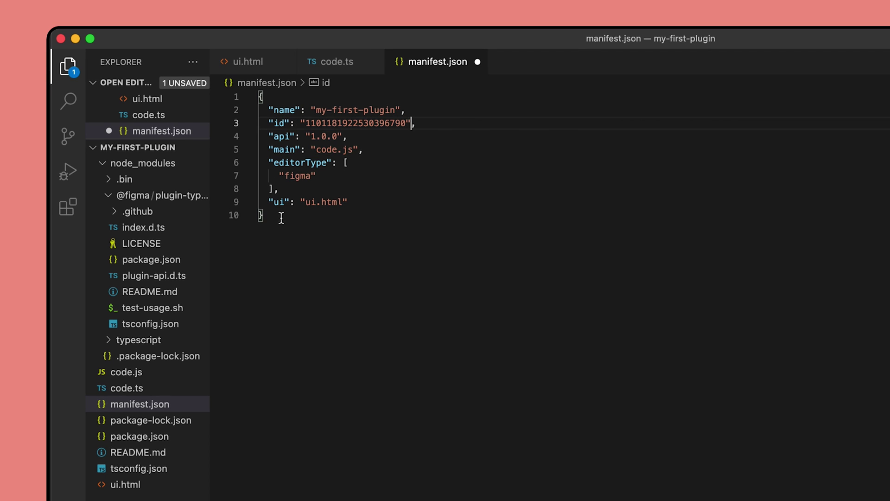
pyautogui.click(280, 217)
pyautogui.press('super+s')
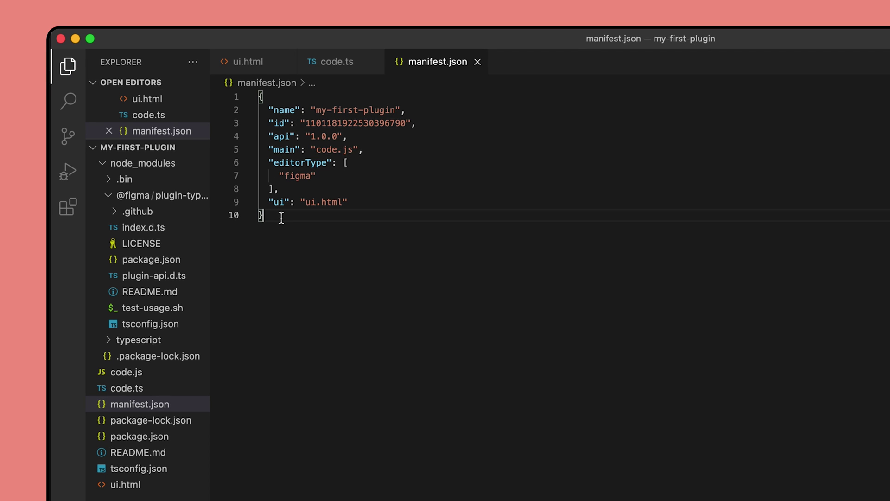
pyautogui.press('super+shift+b')
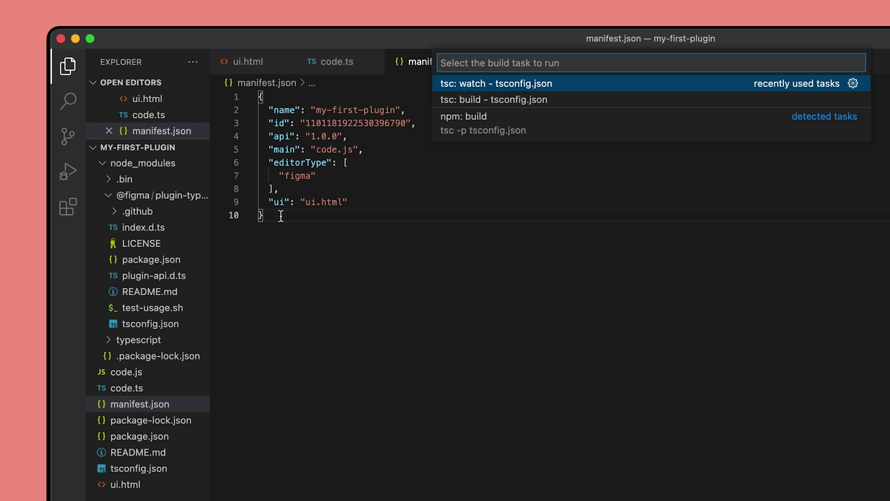
pyautogui.click(480, 86)
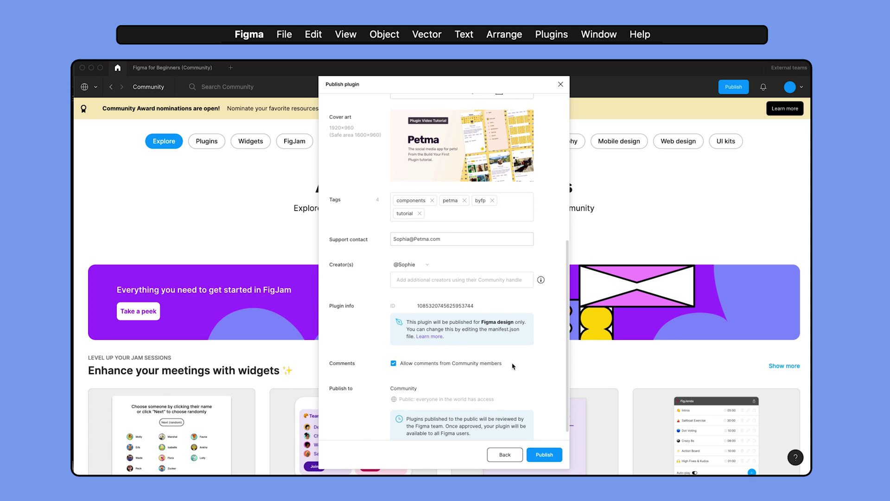
# Keep Allow comments enabled, review the listing fields, and publish the plugin.
pyautogui.click(394, 364)
pyautogui.click(393, 364)
pyautogui.moveTo(567, 284); pyautogui.dragTo(570, 136)
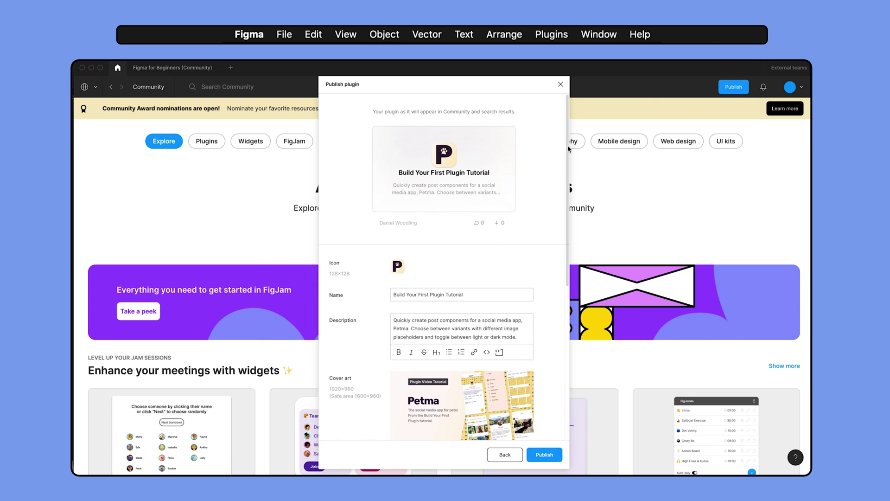
pyautogui.moveTo(569, 151); pyautogui.dragTo(561, 312)
pyautogui.click(560, 456)
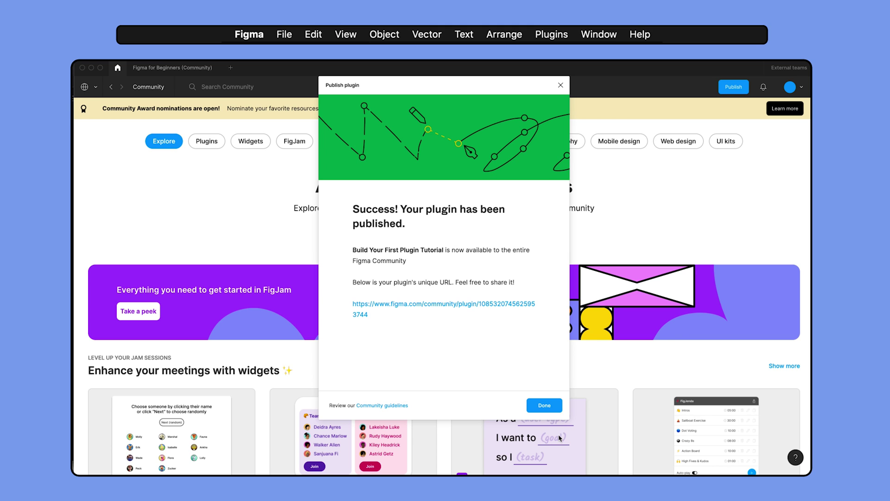
# Close the publish success screen showing the plugin's shareable URL.
pyautogui.click(557, 407)
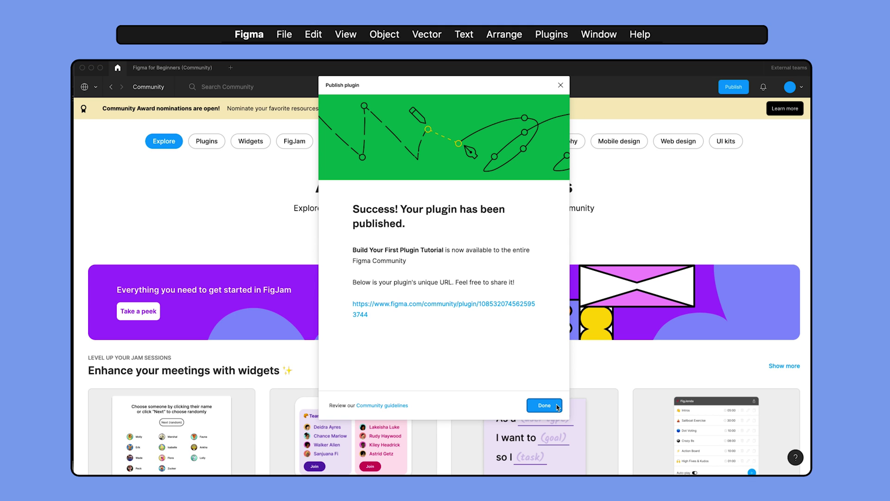